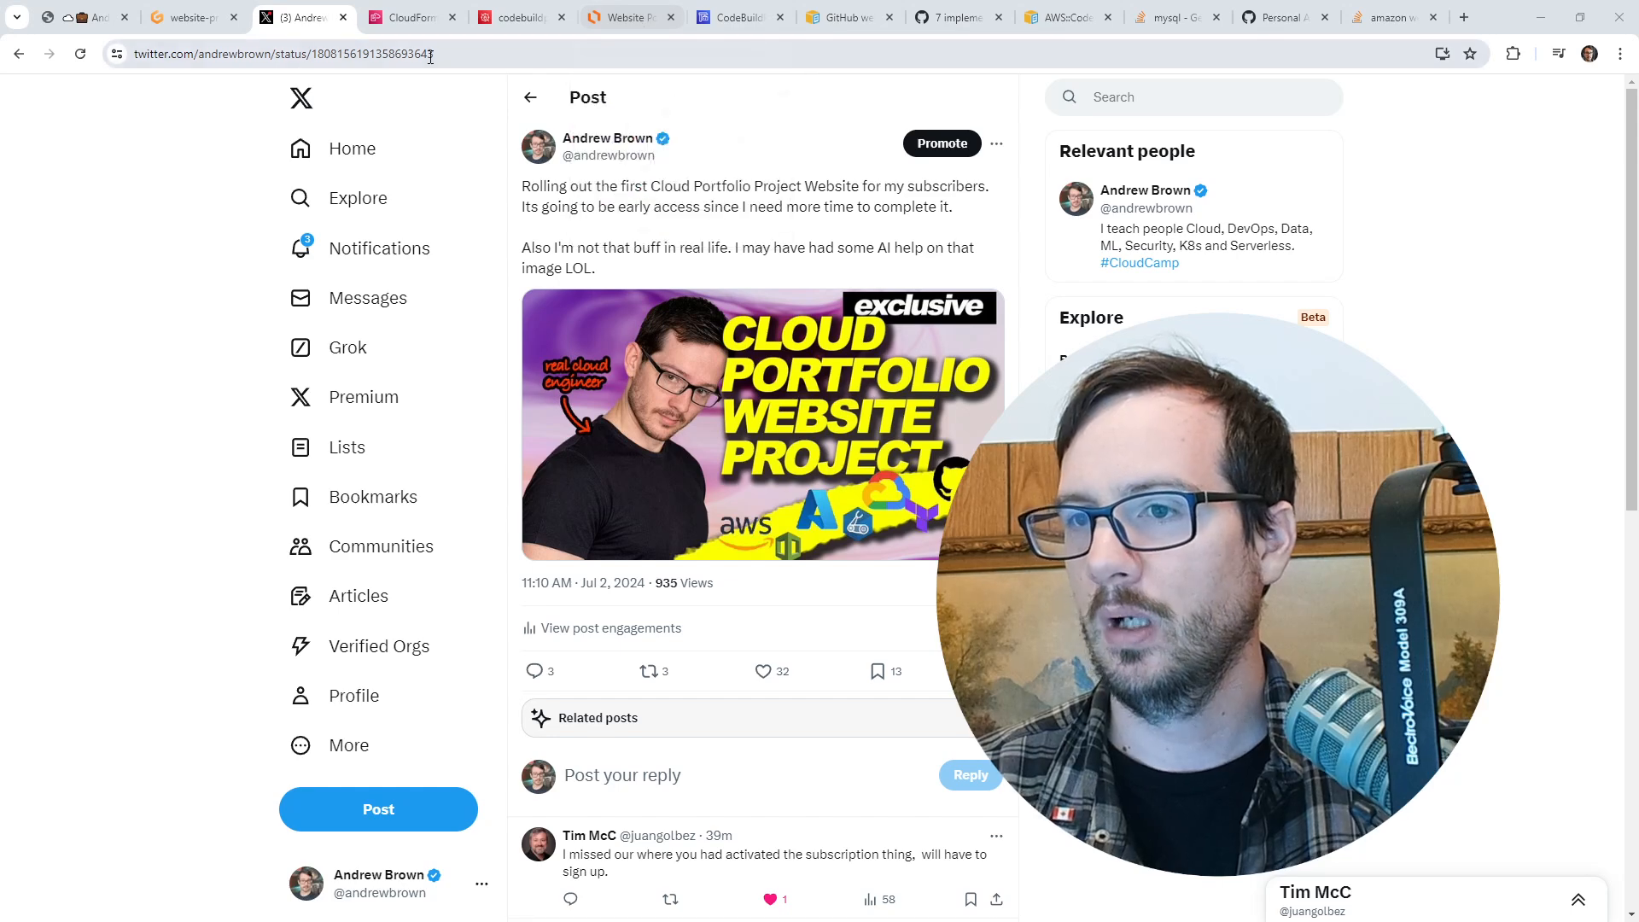
# Switch from the X post to the locally running portfolio site preview
pyautogui.click(82, 17)
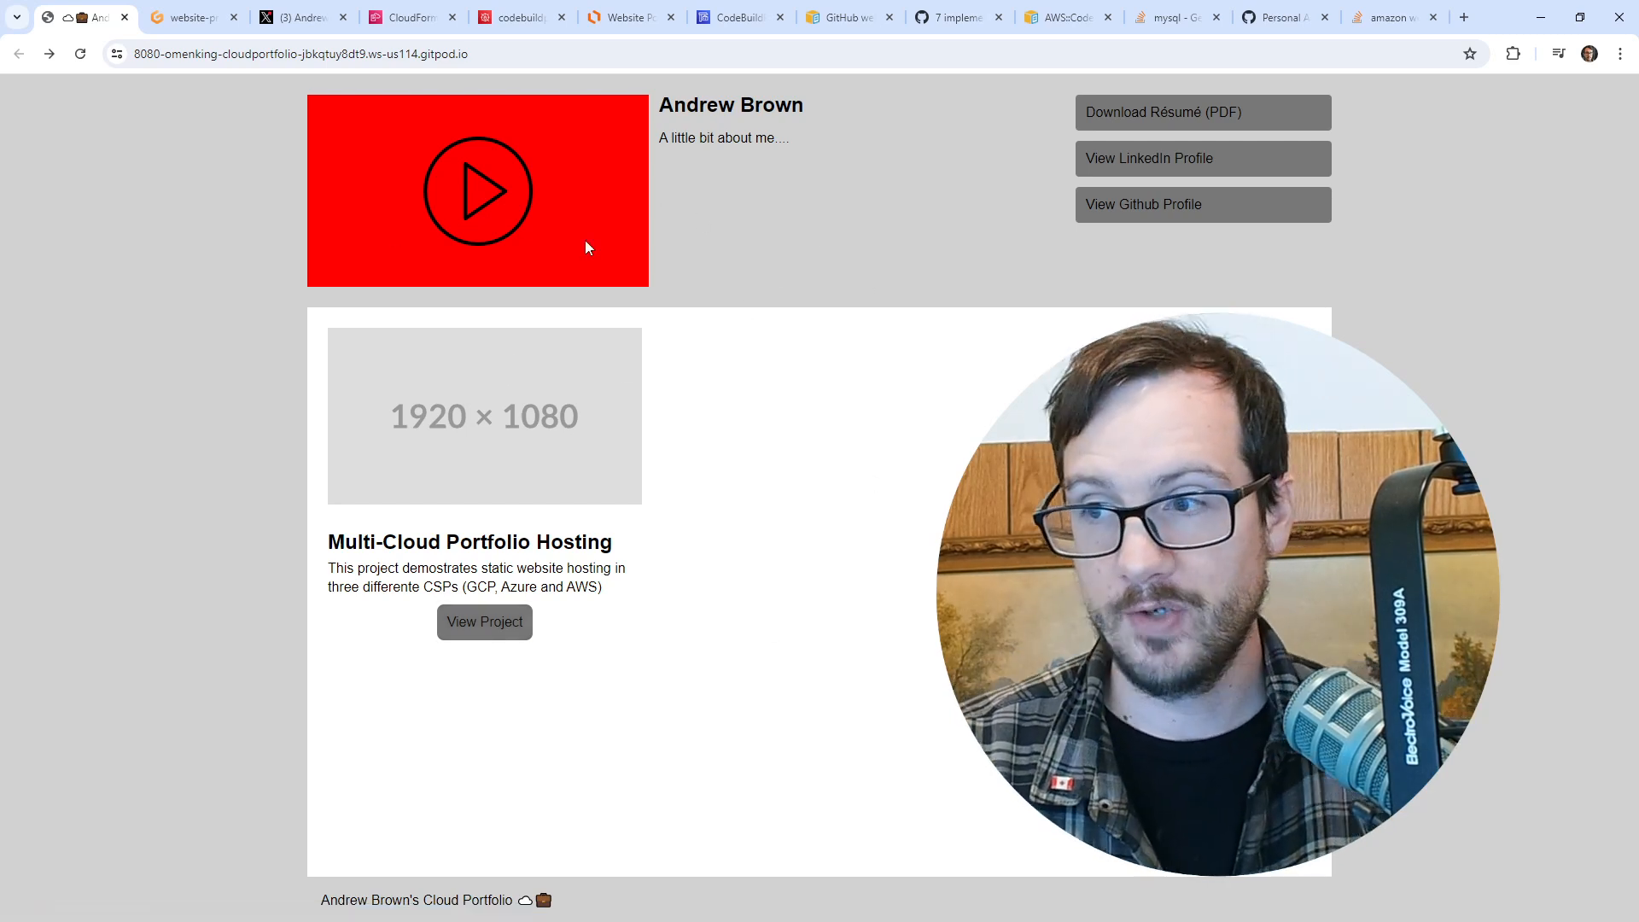
# Open the Multi-Cloud Portfolio Hosting project card to view its goals and technology stack
pyautogui.click(530, 469)
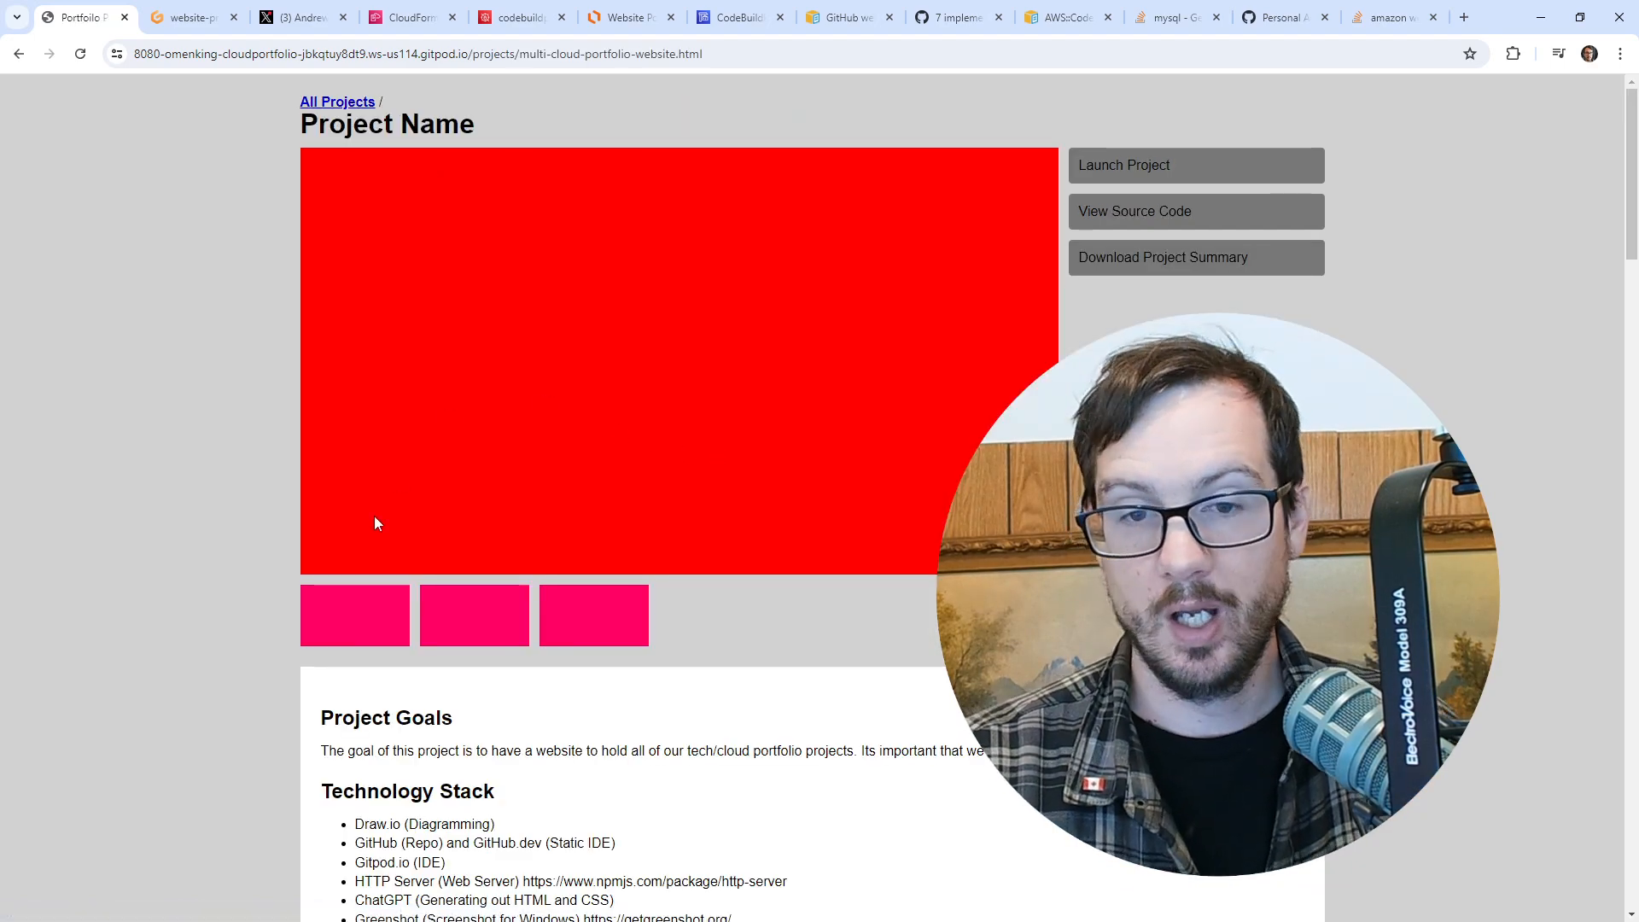
pyautogui.scroll(-5, 927, 381)
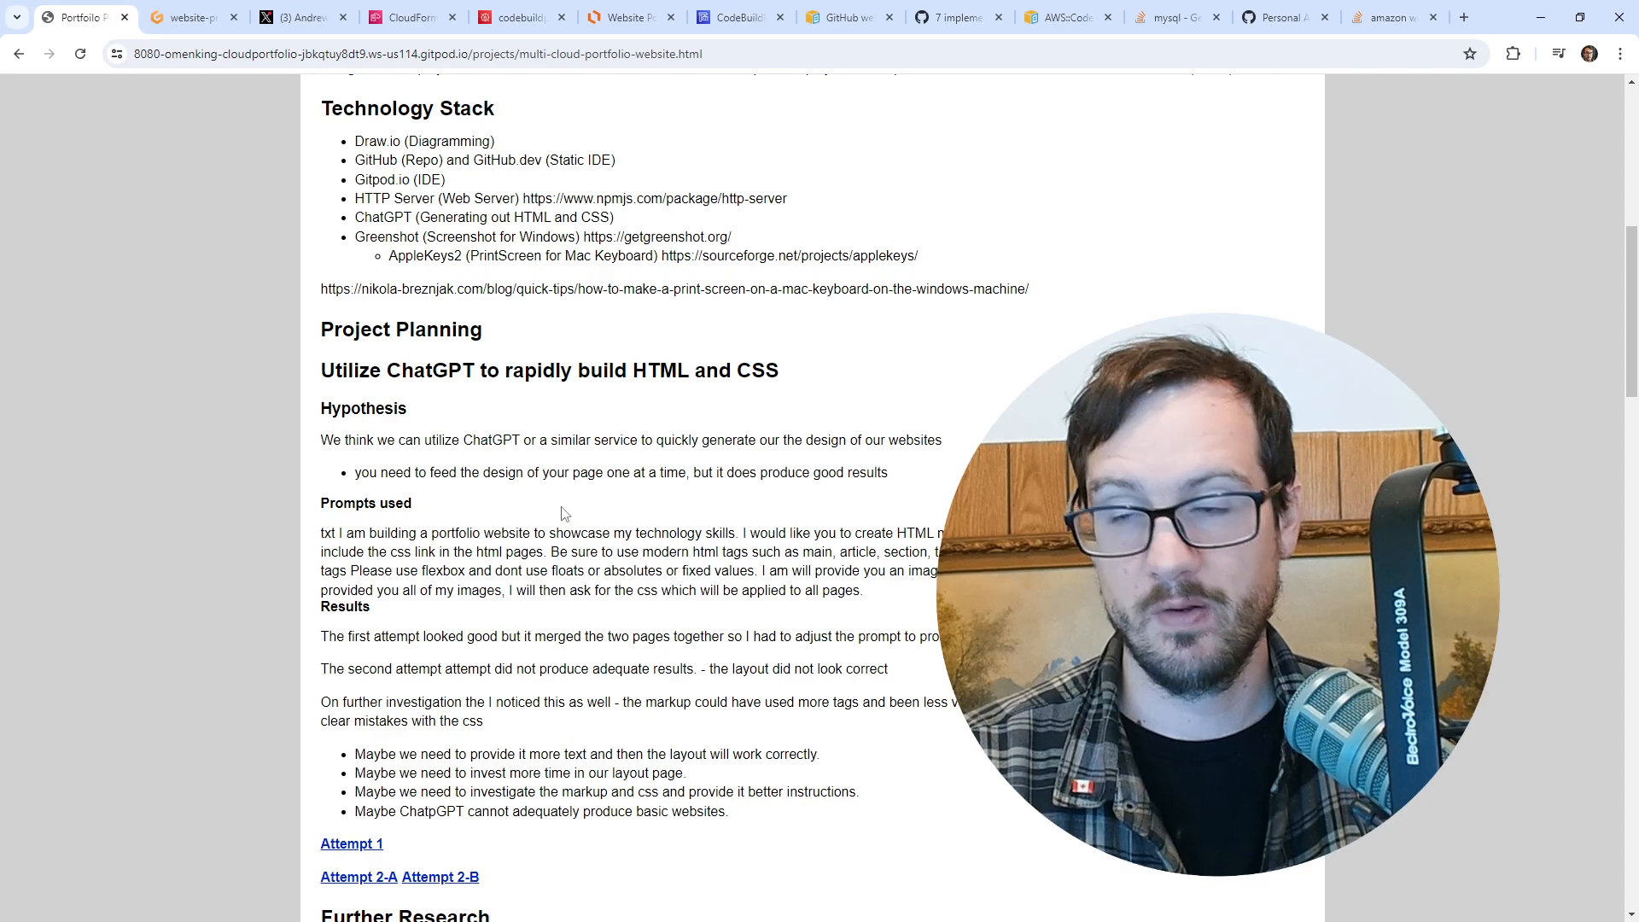
pyautogui.scroll(5, 940, 507)
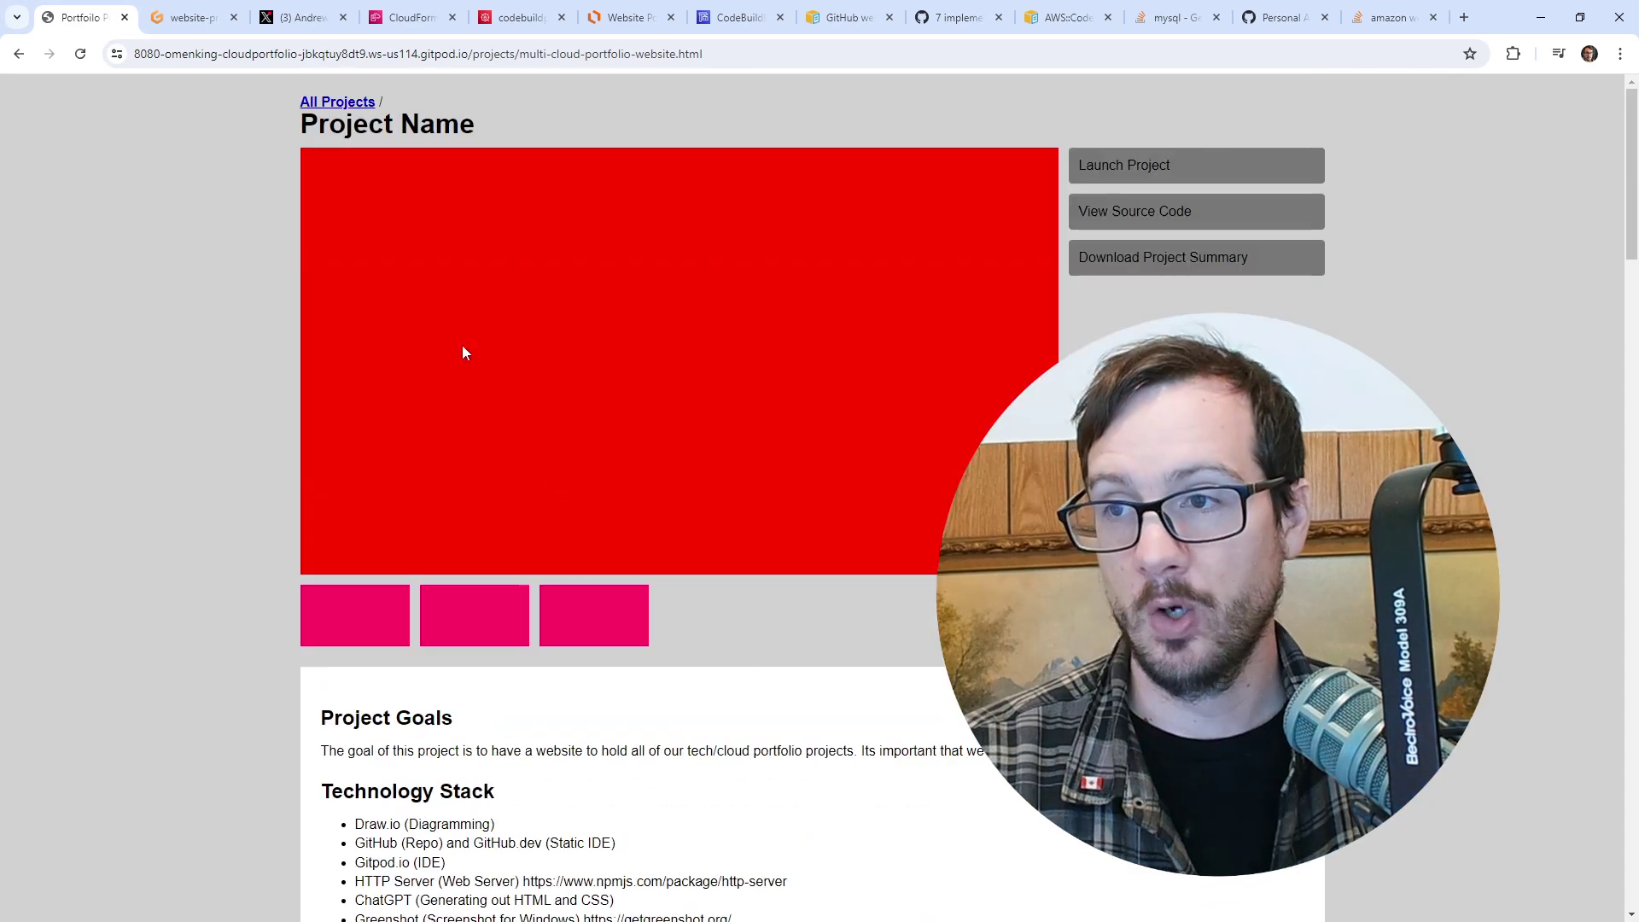
# In Gitpod, highlight the June 24 time entries in website-project.md's Project Journal to review them
pyautogui.click(192, 17)
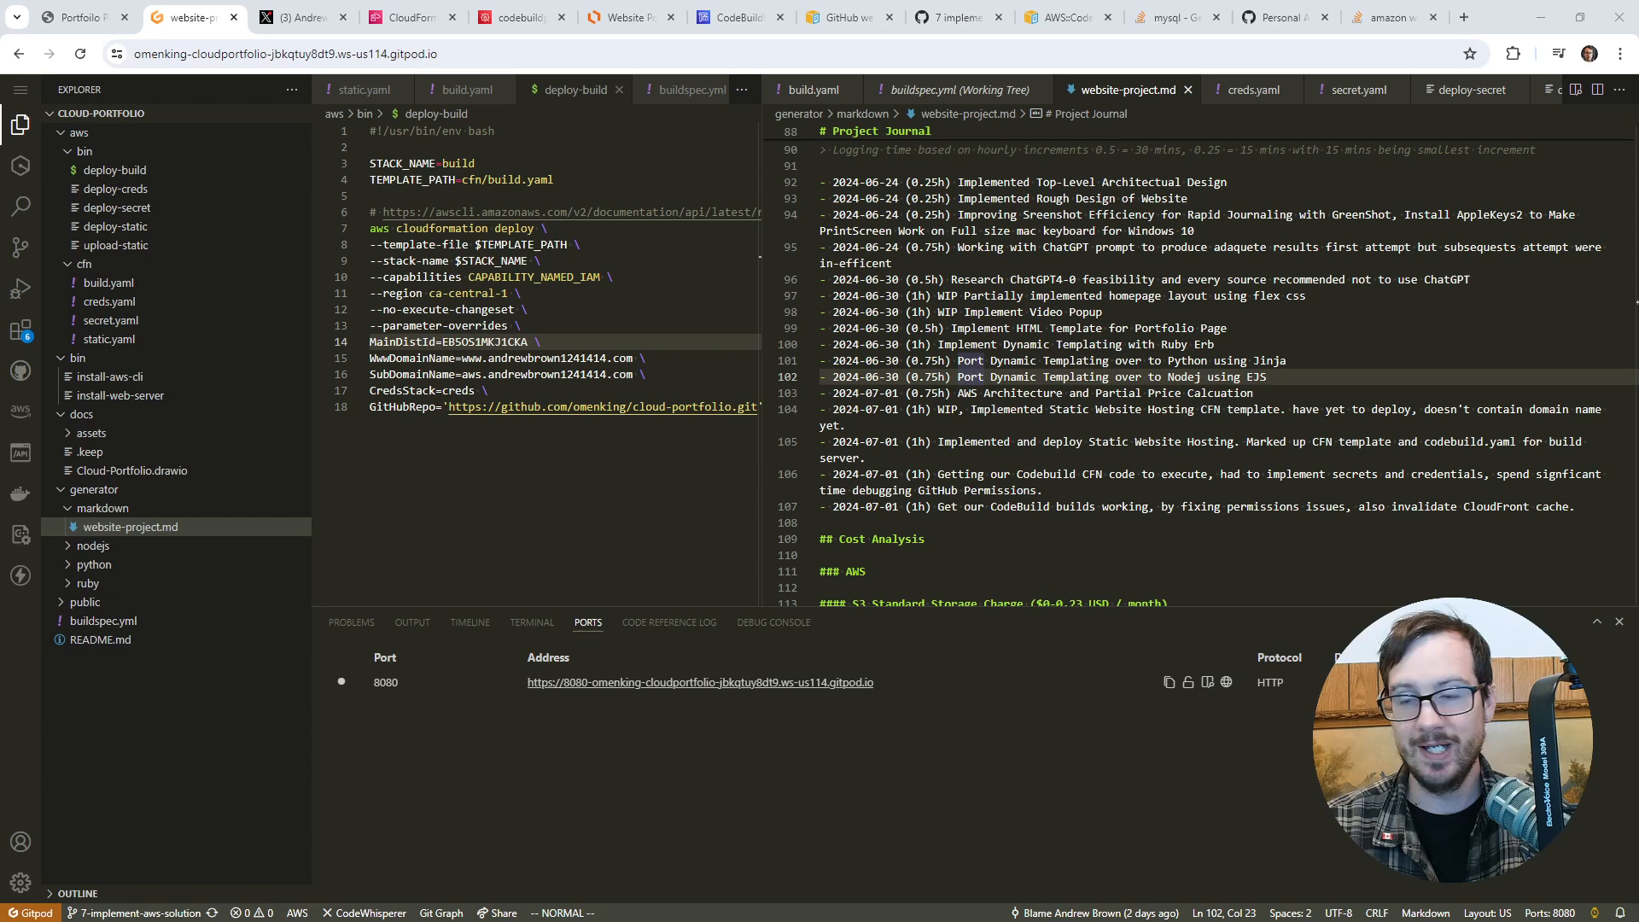
pyautogui.click(973, 215)
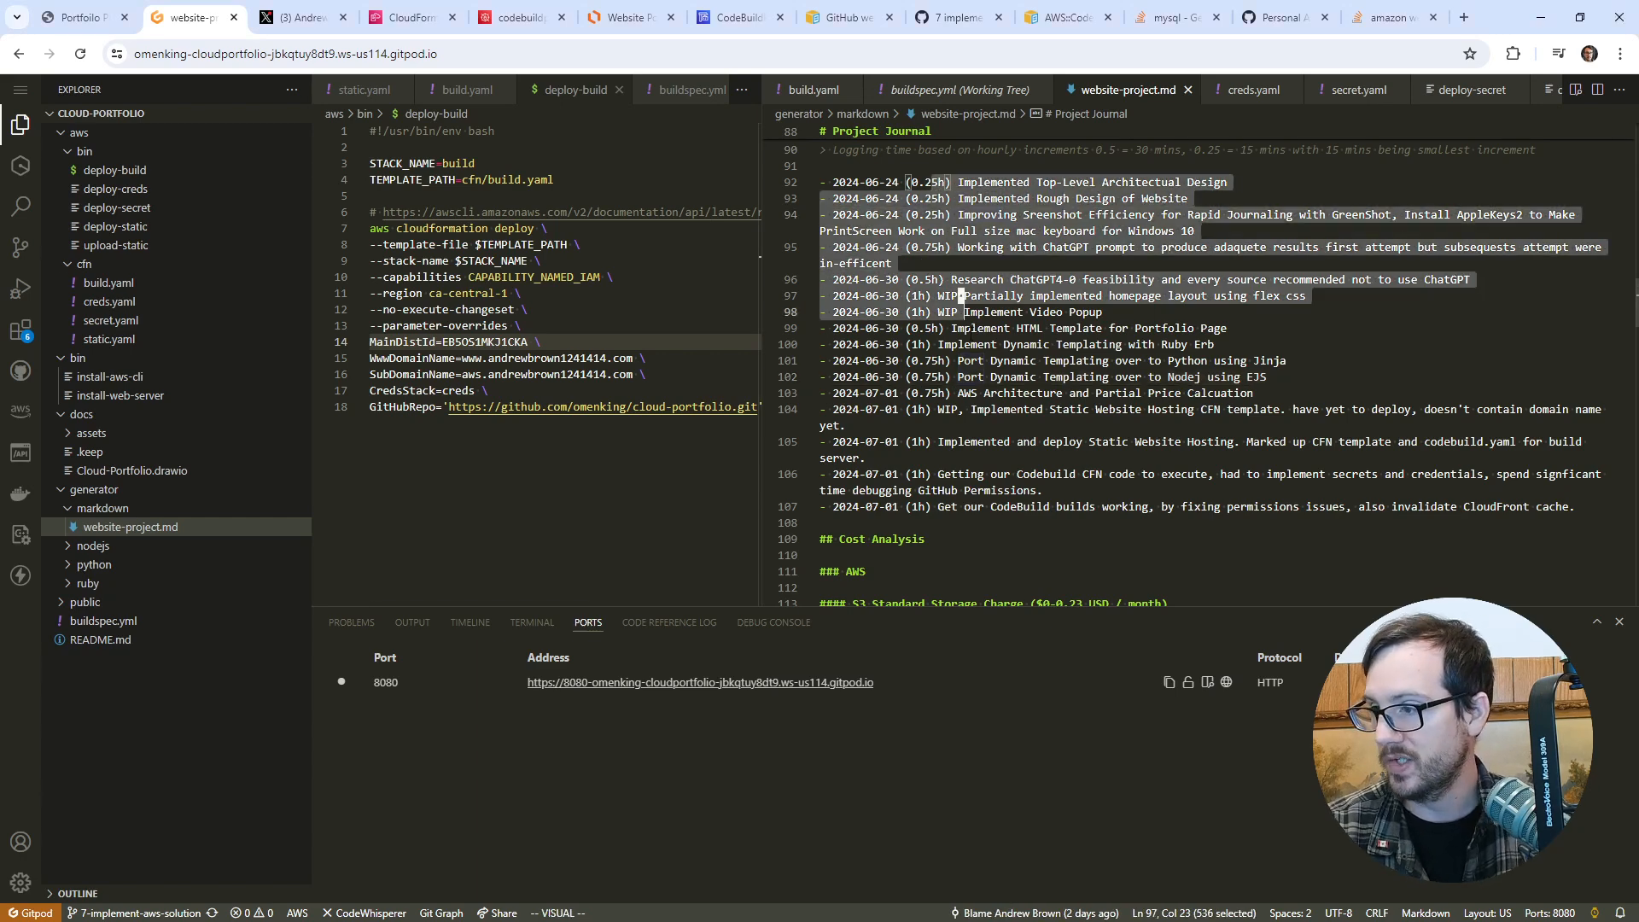
pyautogui.moveTo(834, 214); pyautogui.dragTo(1050, 480)
pyautogui.click(1601, 250)
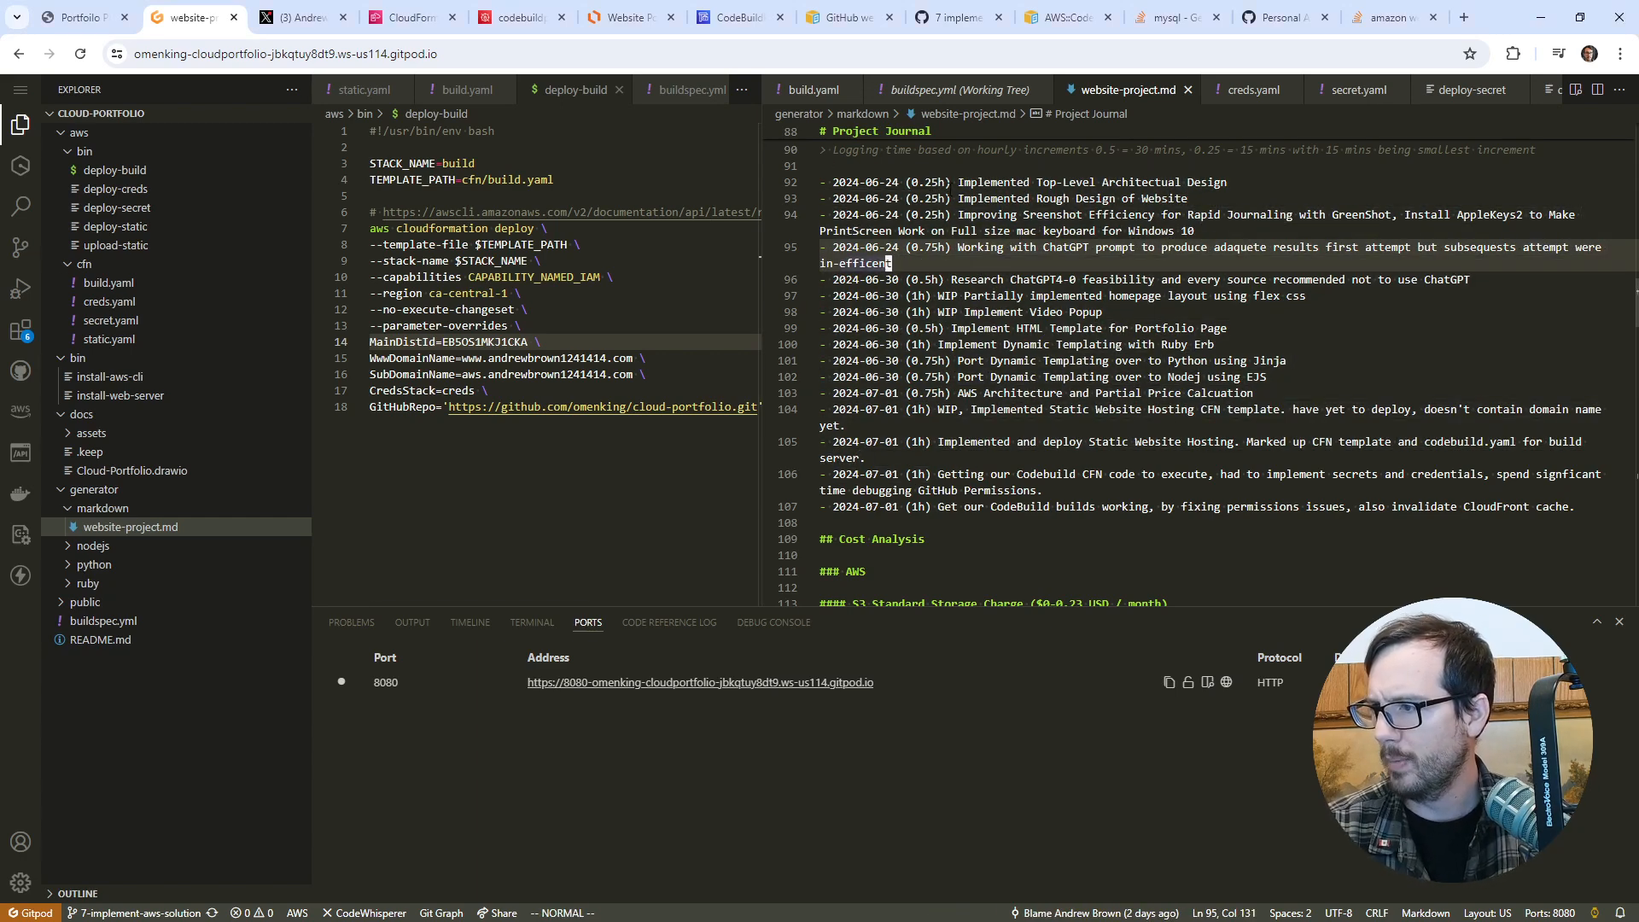
pyautogui.moveTo(928, 182); pyautogui.dragTo(948, 231)
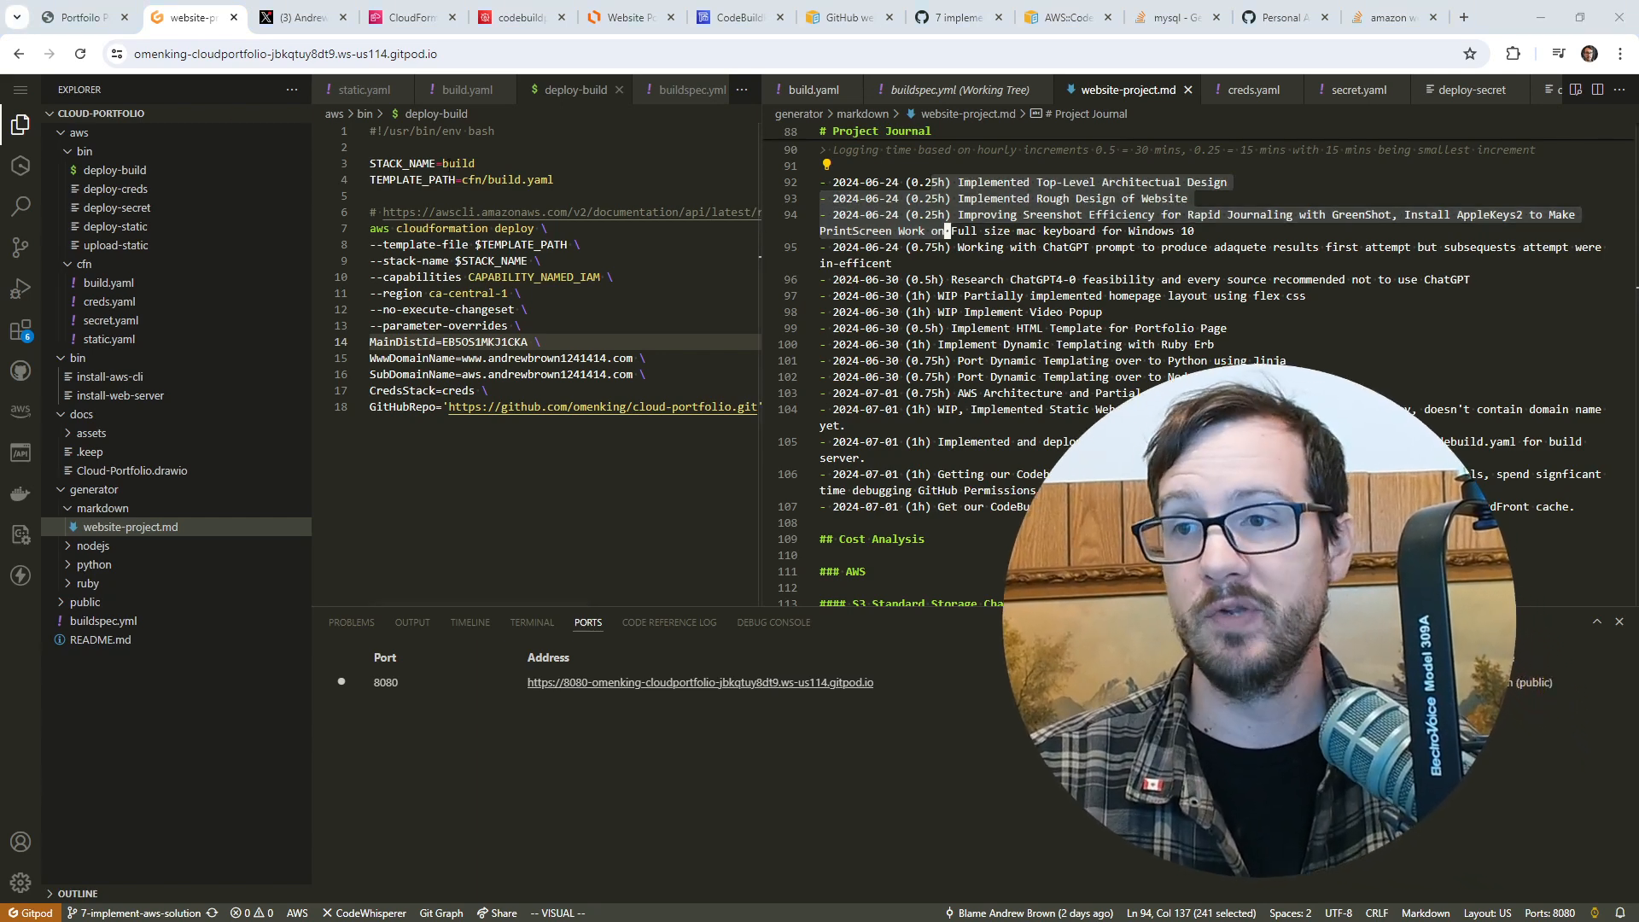
pyautogui.click(948, 250)
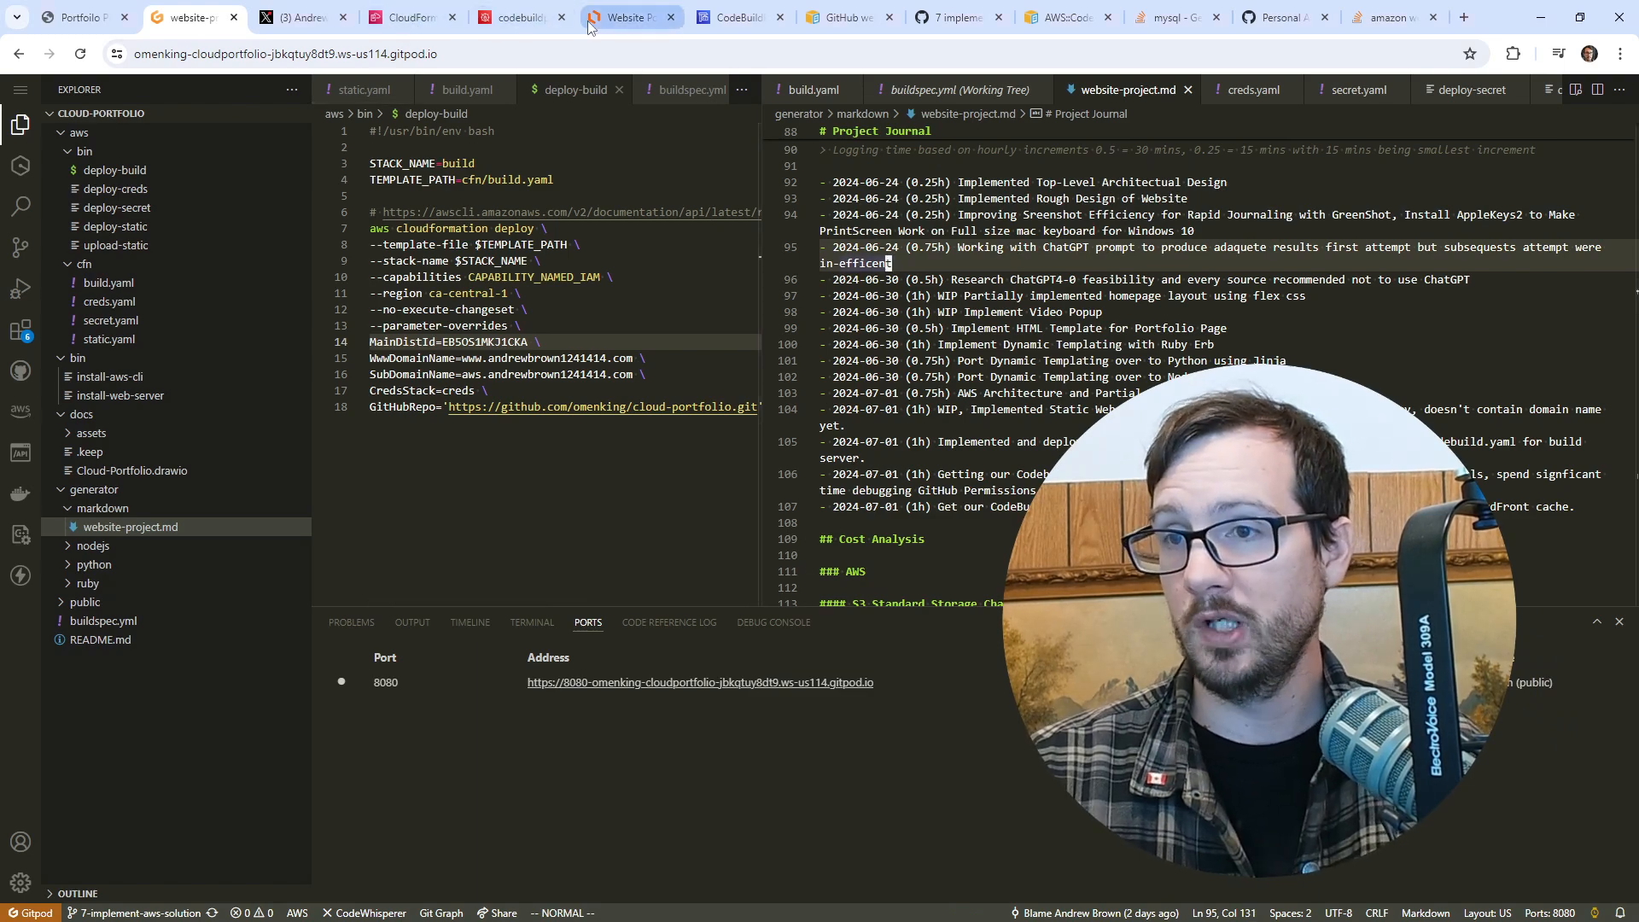
pyautogui.click(627, 16)
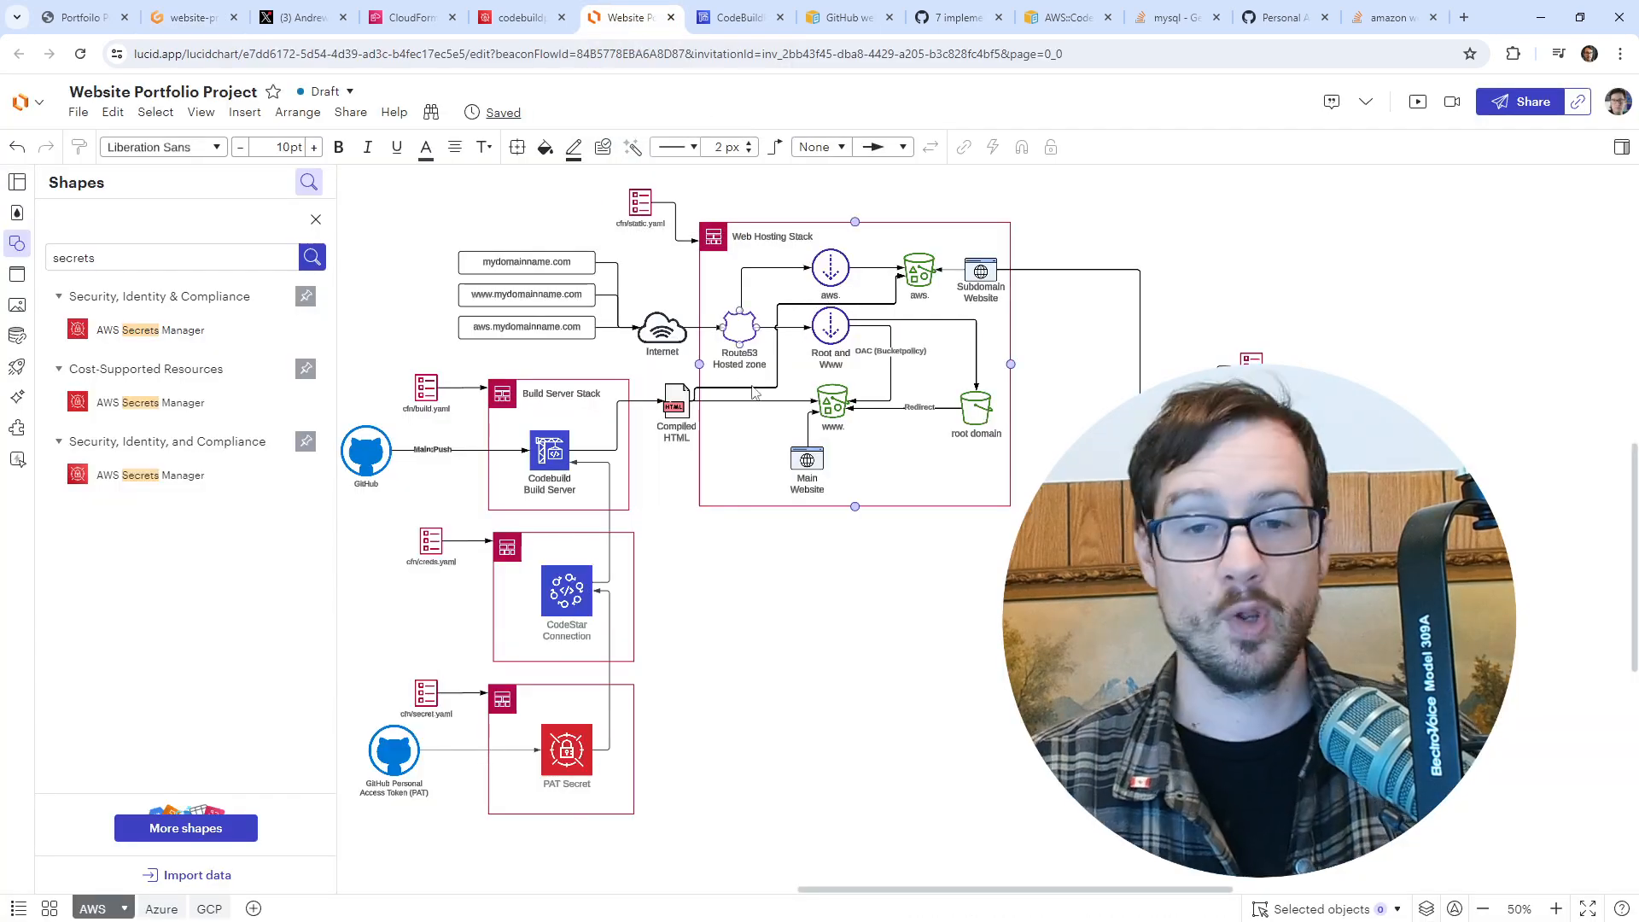
pyautogui.click(818, 615)
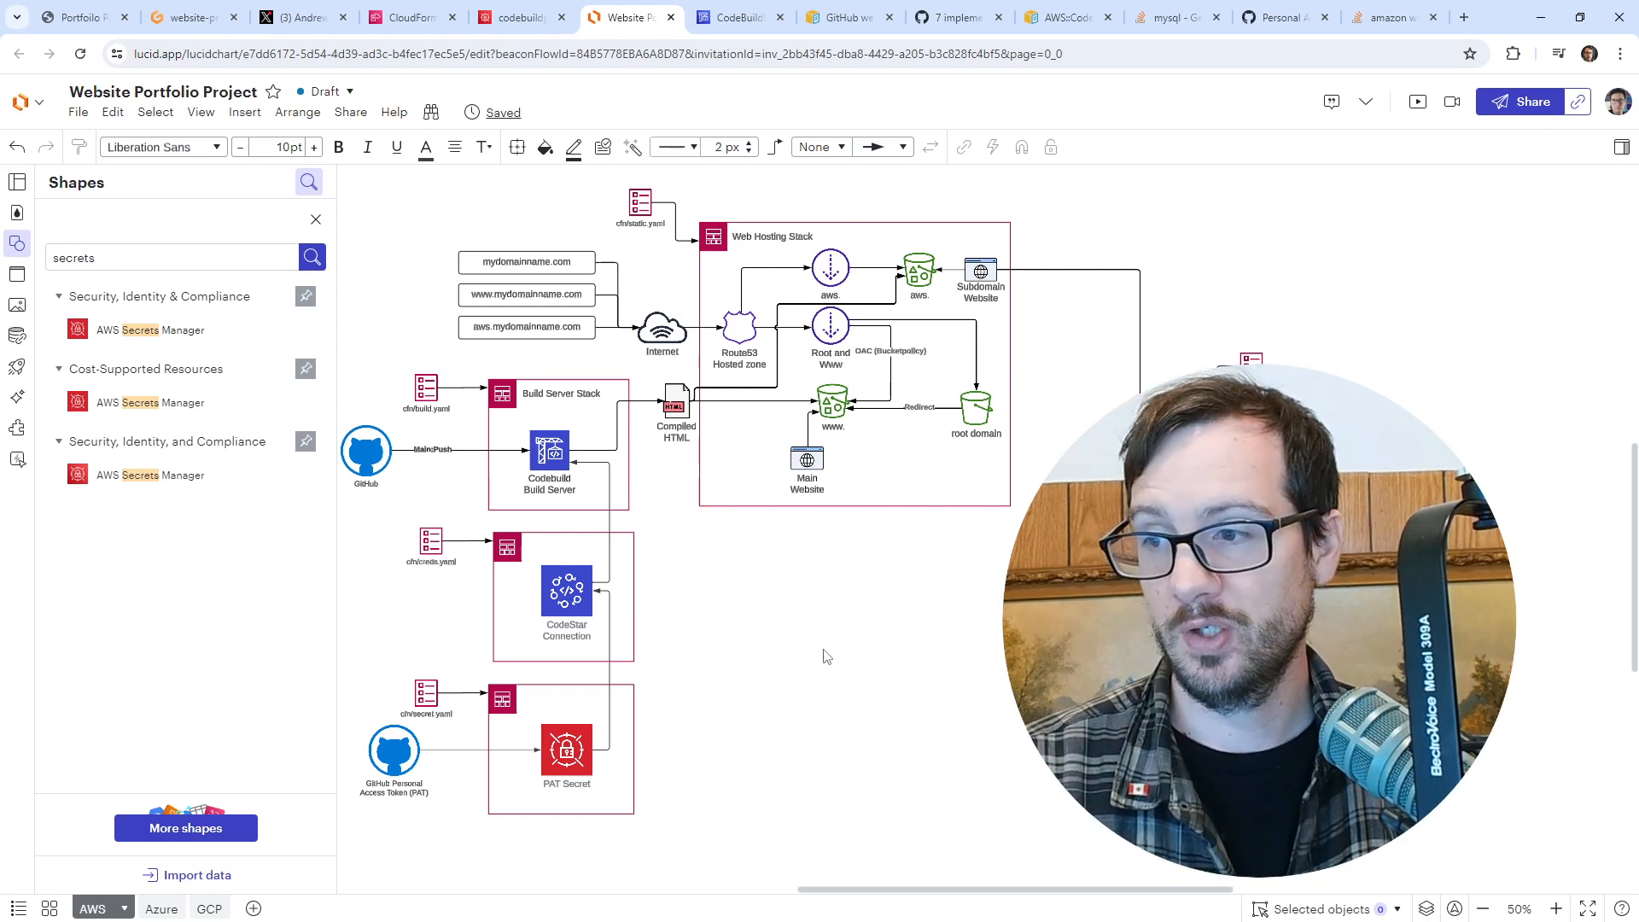
pyautogui.moveTo(931, 641); pyautogui.dragTo(756, 626)
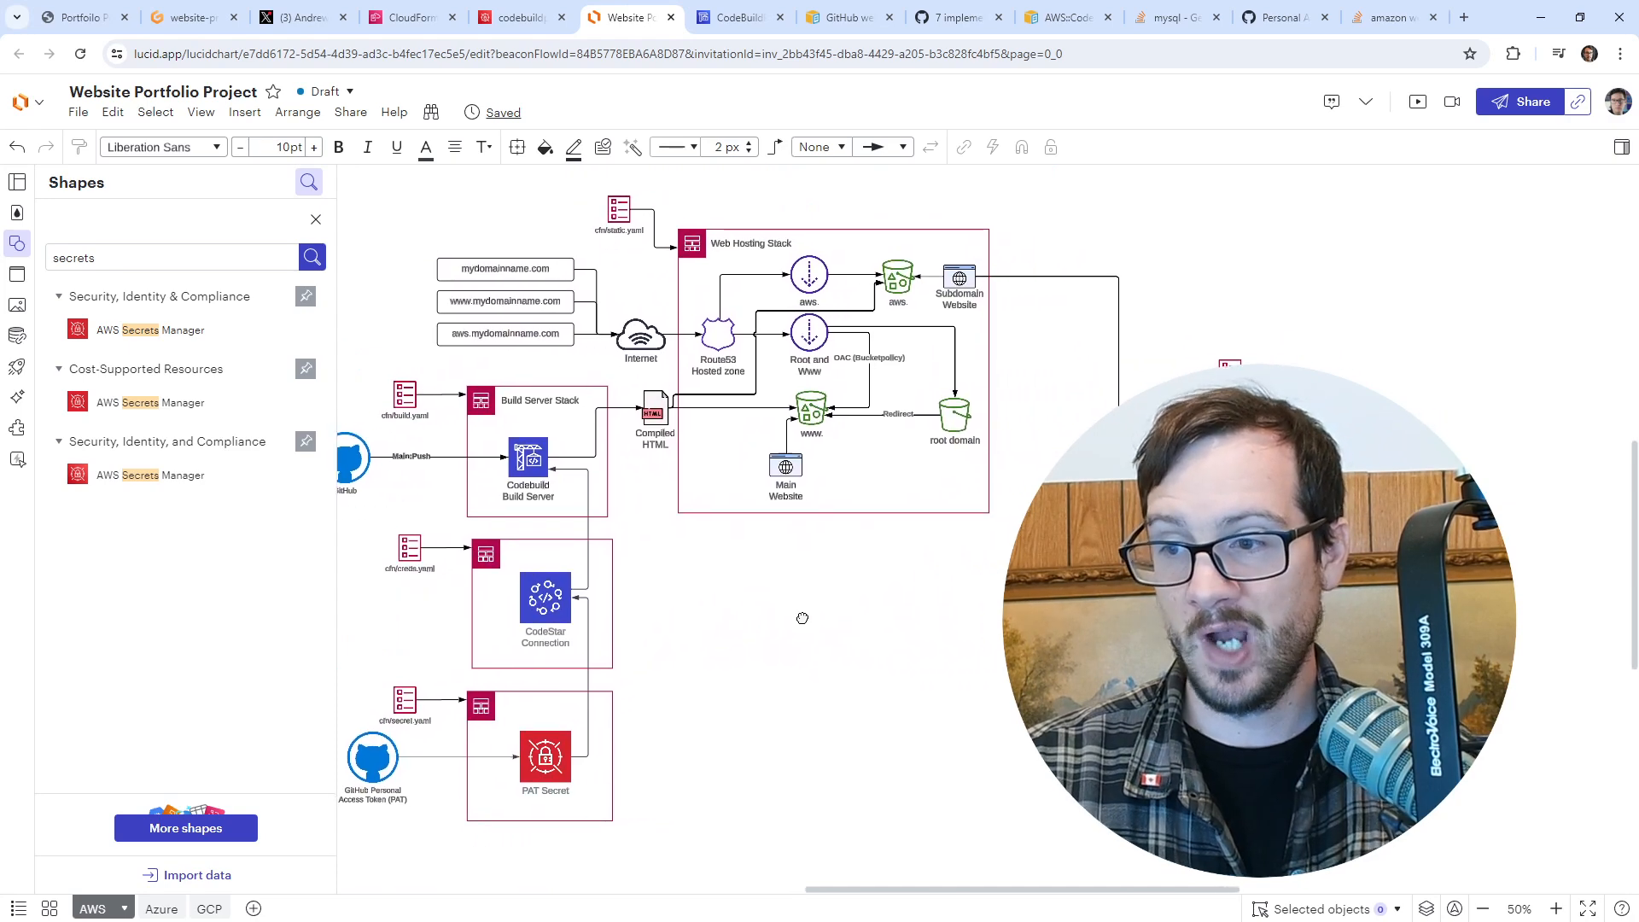
pyautogui.click(570, 467)
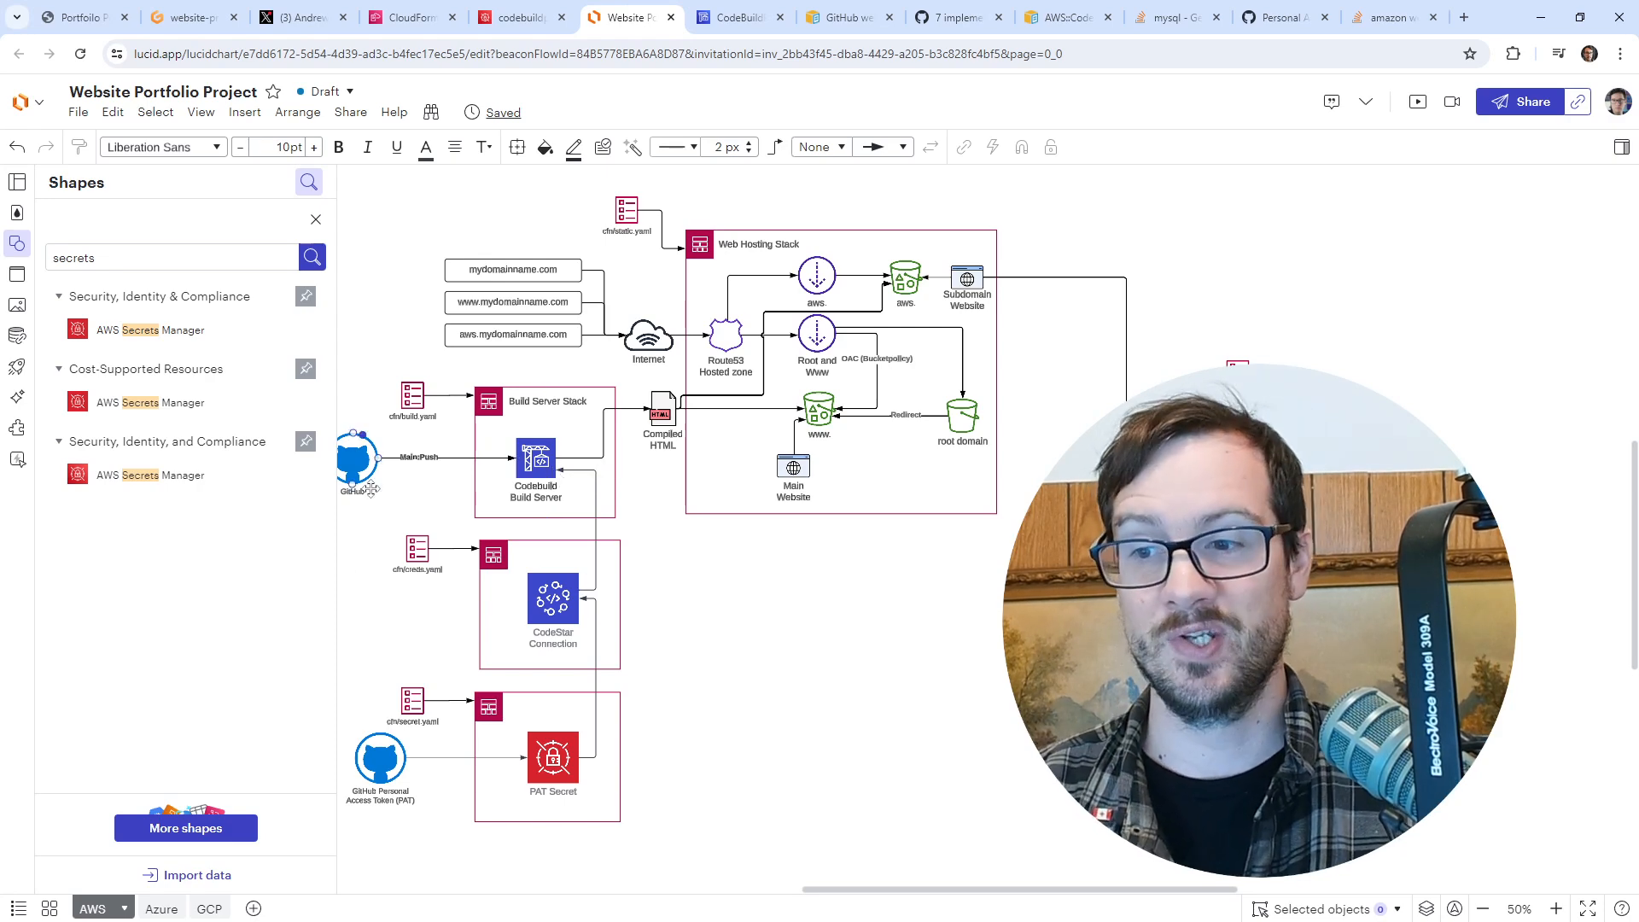
pyautogui.click(161, 908)
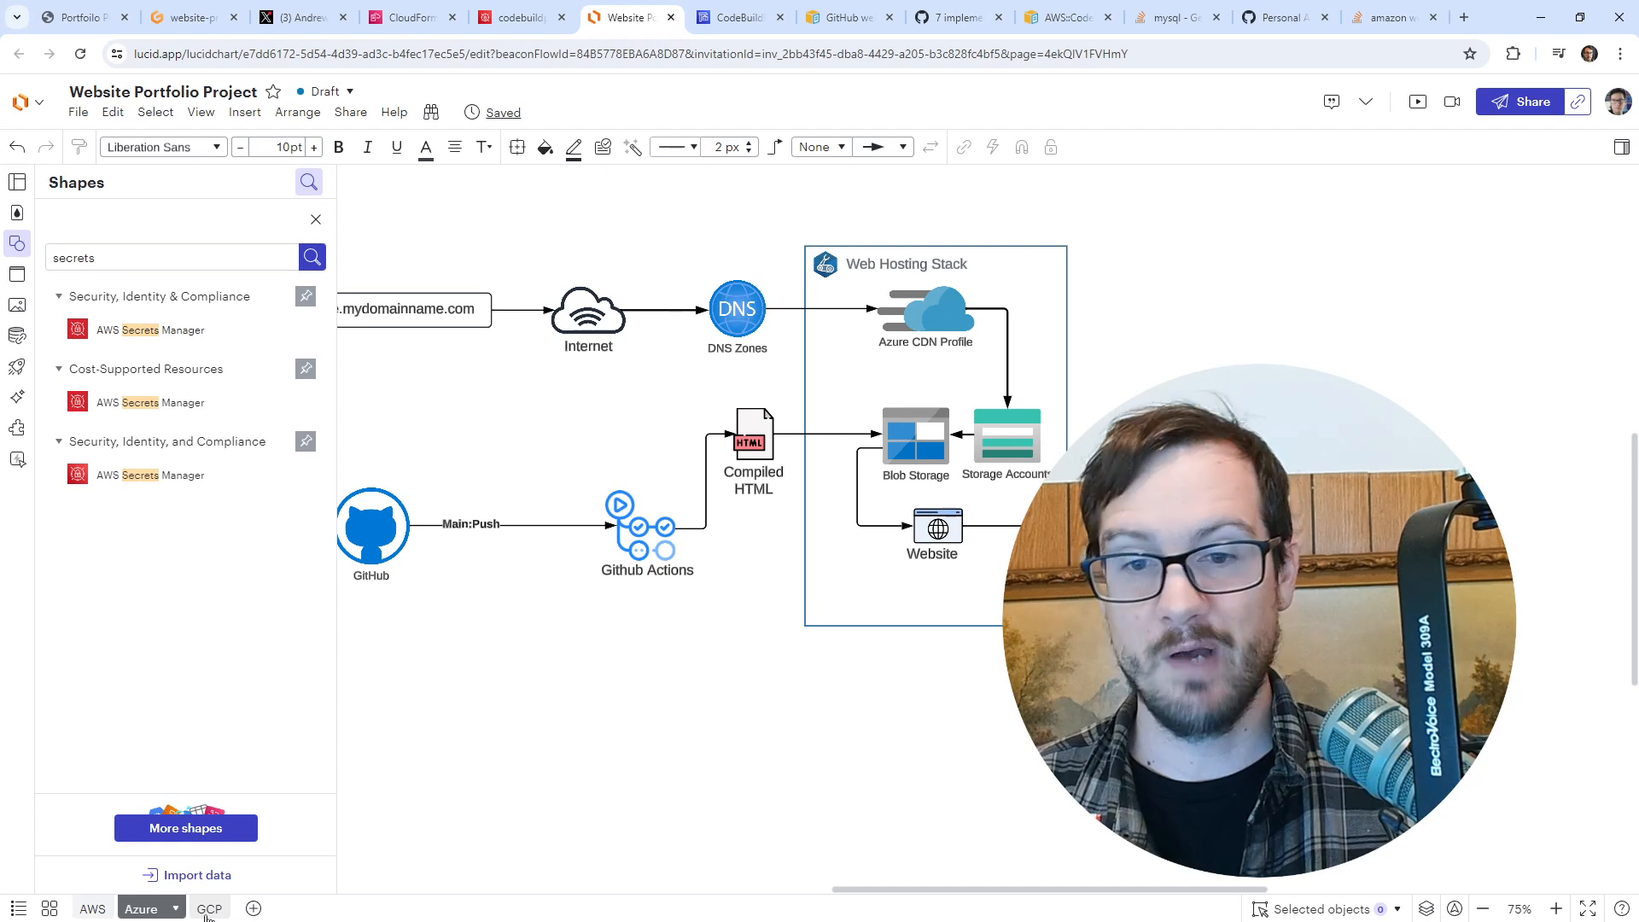
pyautogui.click(209, 909)
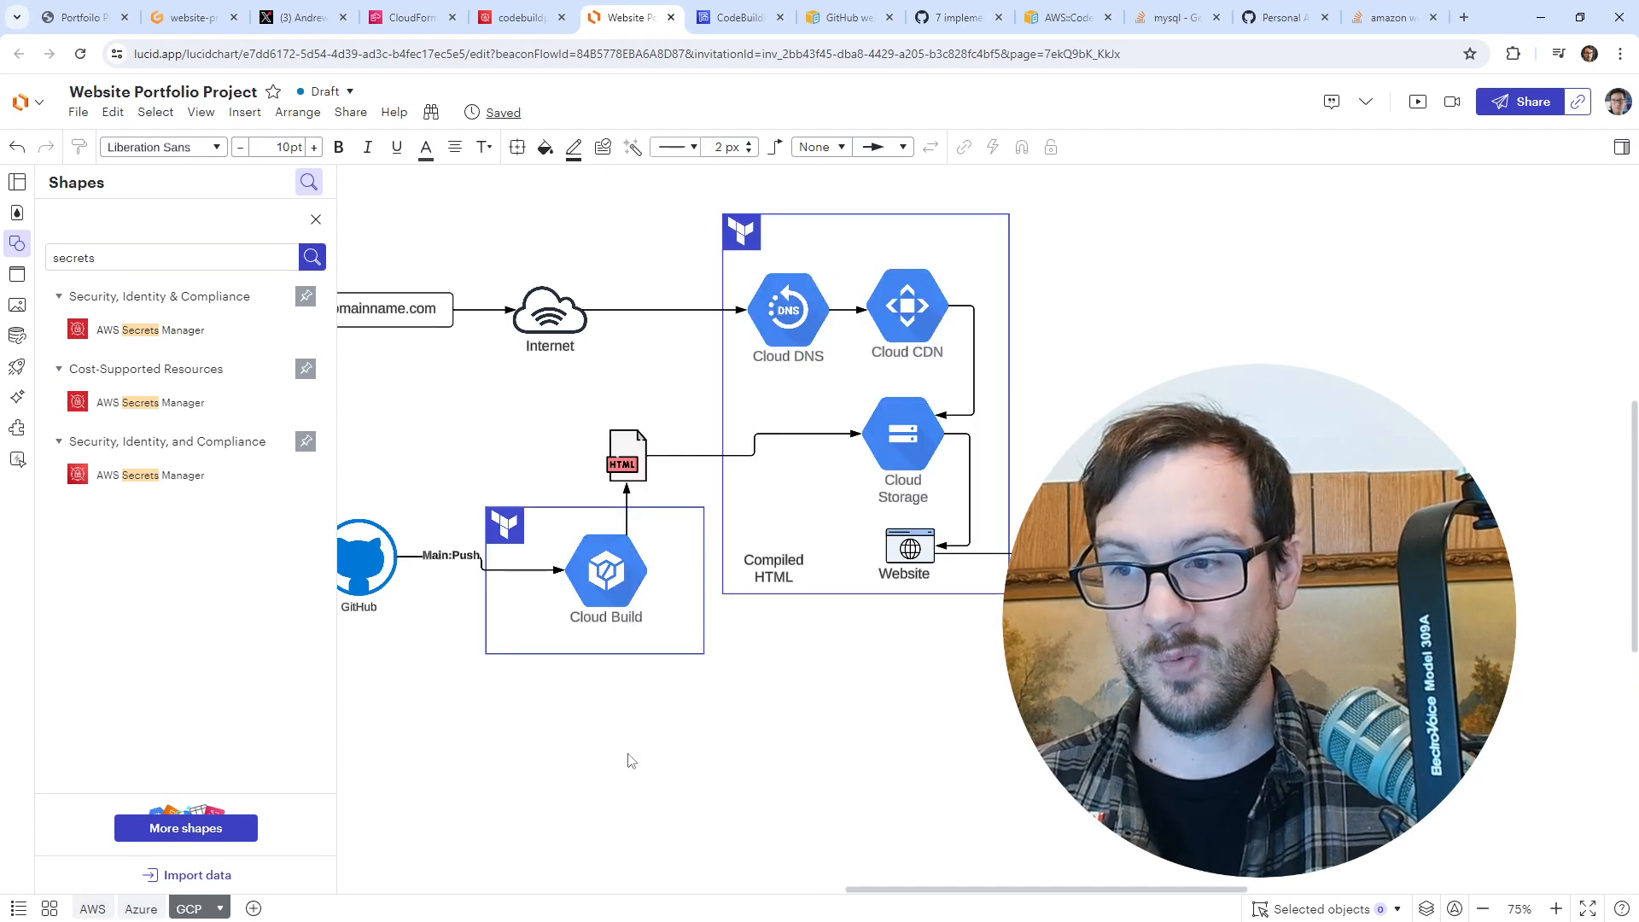
pyautogui.moveTo(628, 761); pyautogui.dragTo(797, 769)
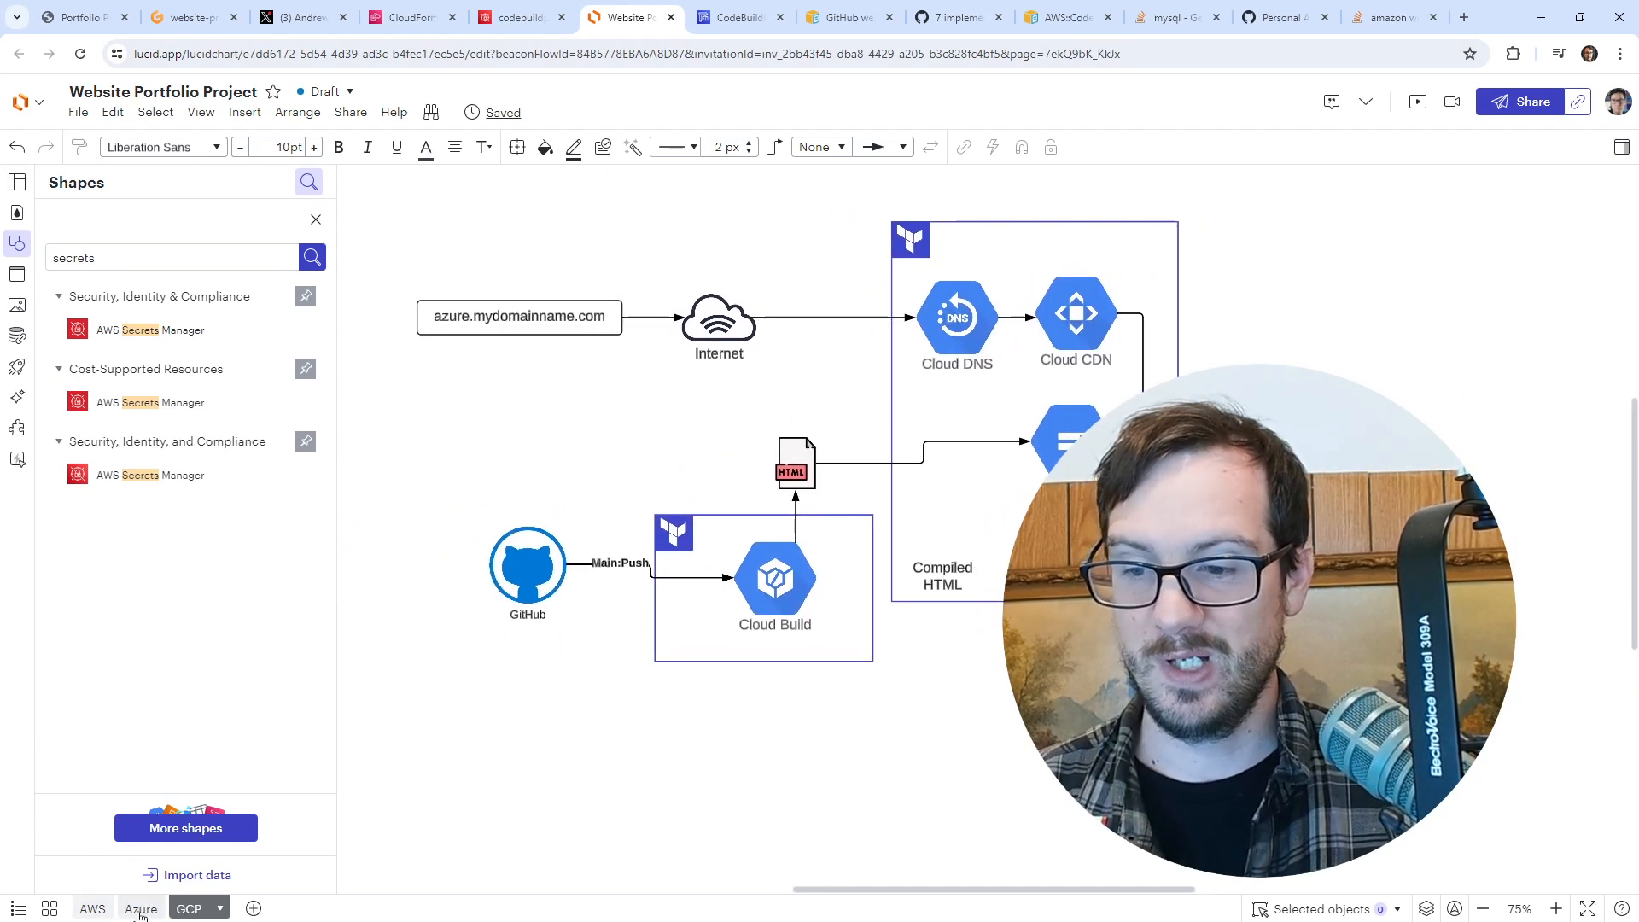
pyautogui.click(141, 909)
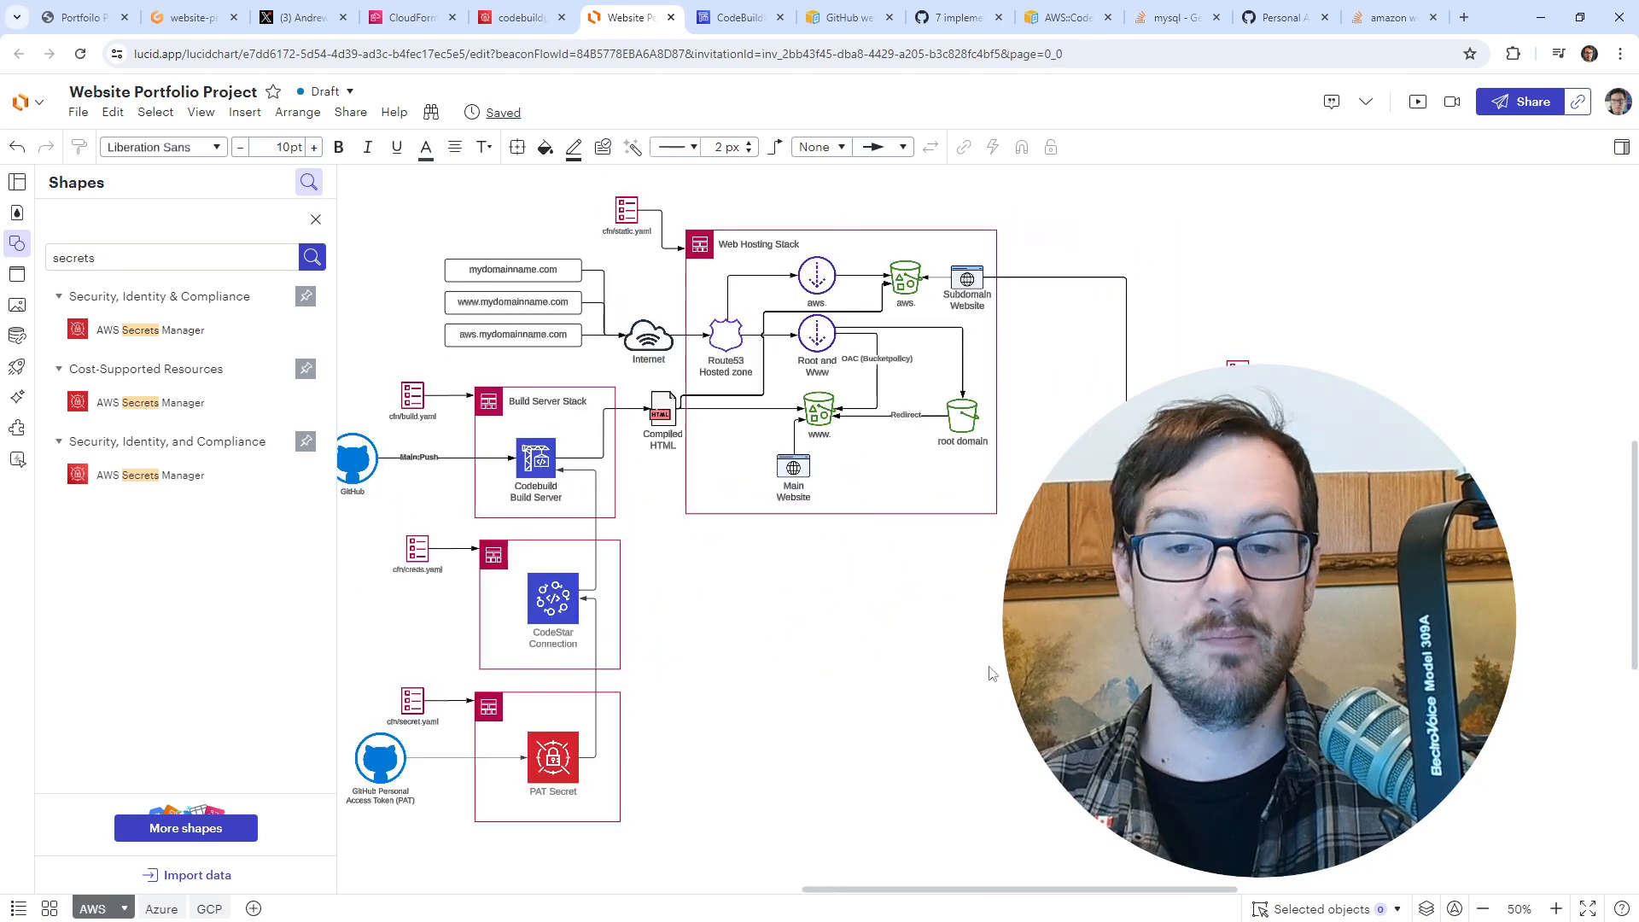